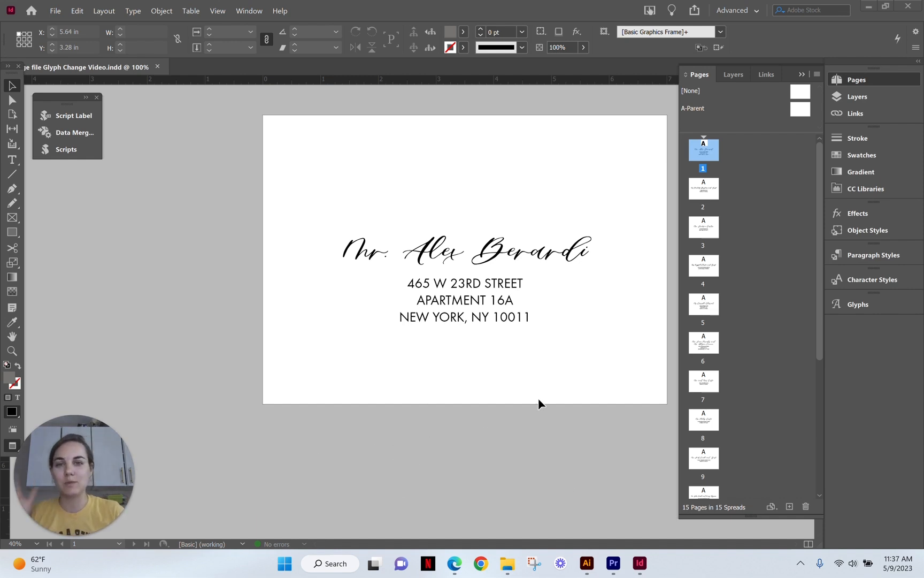
Step: Examine the script lettering of the guest names across the first few envelope pages, comparing the titles and capitals
{"action": "scroll", "coordinate": [537, 316], "scroll_direction": "down", "scroll_amount": 10}
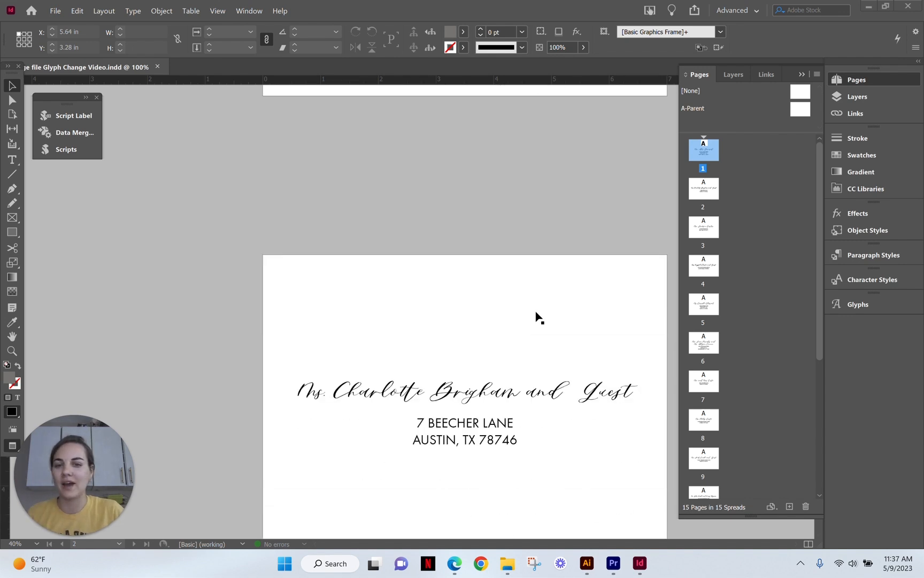
{"action": "scroll", "coordinate": [537, 317], "scroll_direction": "down", "scroll_amount": 10}
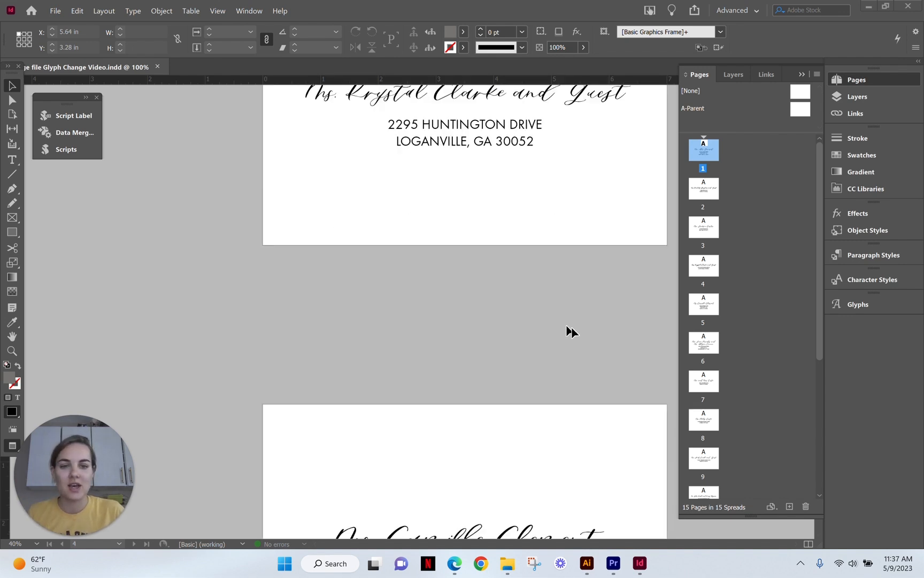
{"action": "scroll", "coordinate": [571, 327], "scroll_direction": "up", "scroll_amount": 5}
{"action": "scroll", "coordinate": [572, 329], "scroll_direction": "up", "scroll_amount": 10}
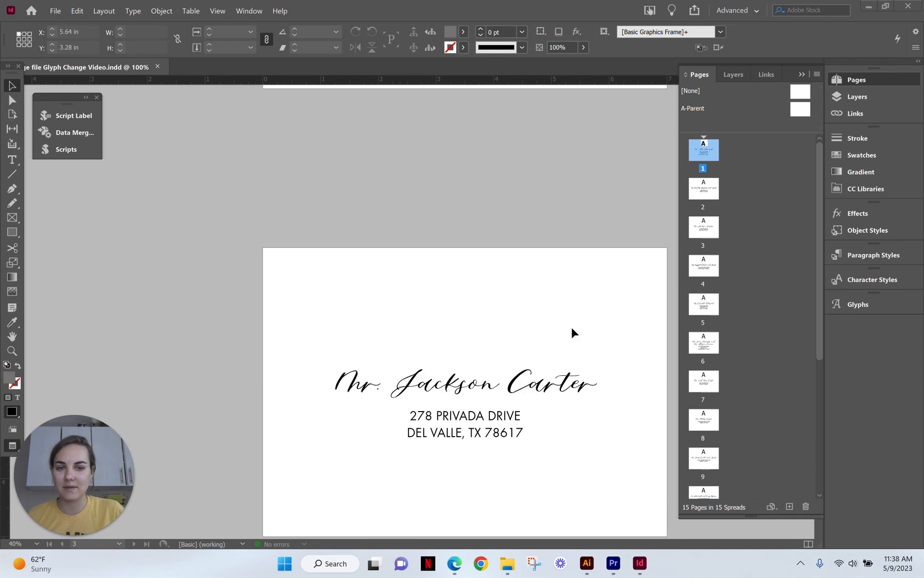
{"action": "scroll", "coordinate": [588, 281], "scroll_direction": "up", "scroll_amount": 5}
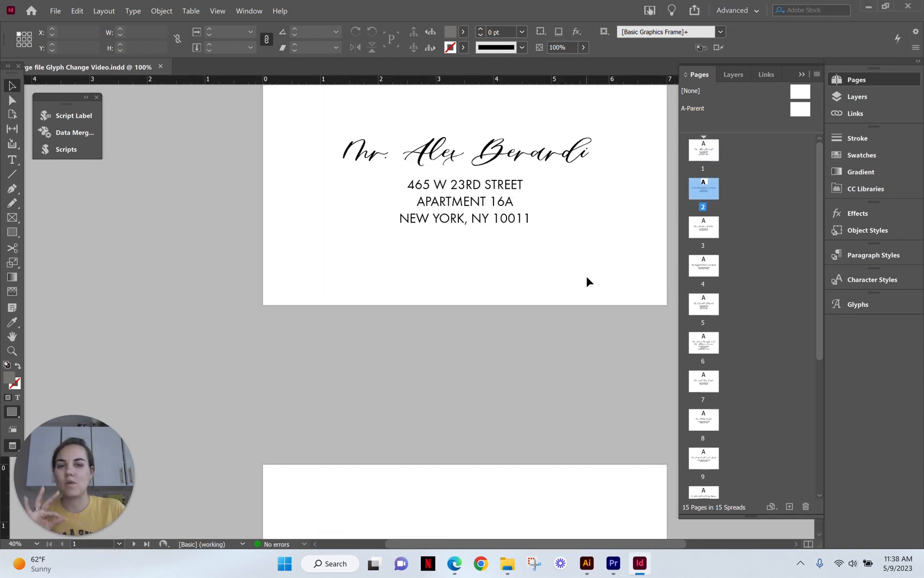
{"action": "scroll", "coordinate": [586, 281], "scroll_direction": "down", "scroll_amount": 5}
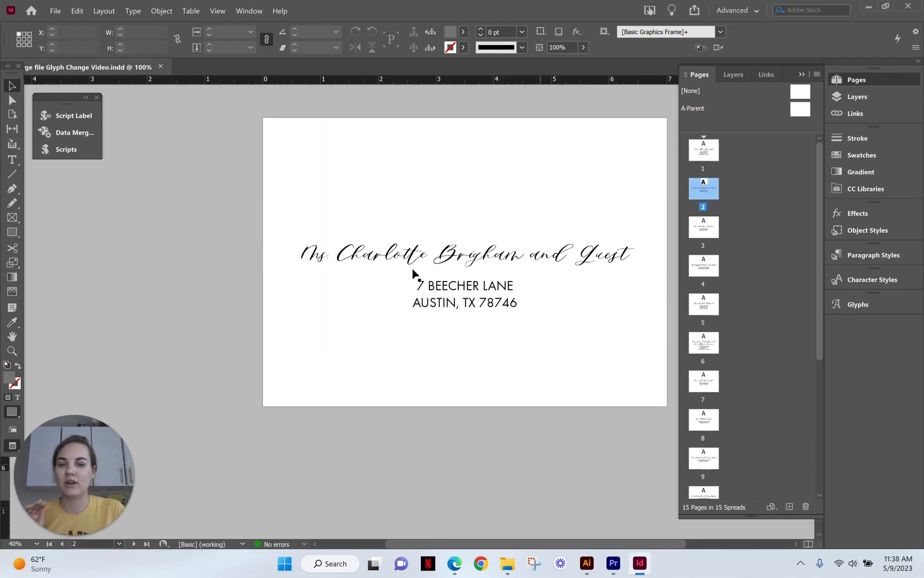
{"action": "left_click", "coordinate": [576, 259]}
{"action": "scroll", "coordinate": [621, 328], "scroll_direction": "up", "scroll_amount": 5}
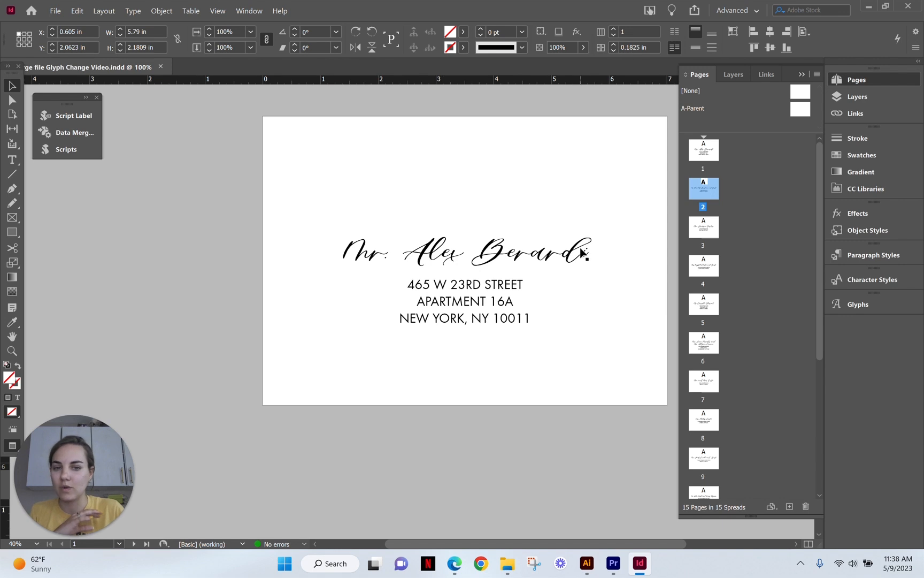
{"action": "scroll", "coordinate": [602, 328], "scroll_direction": "down", "scroll_amount": 9}
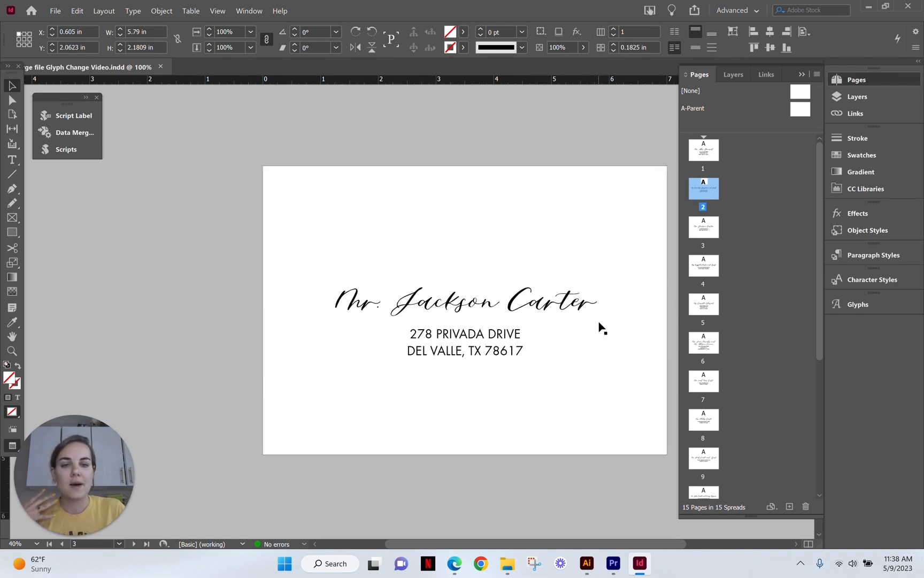
{"action": "scroll", "coordinate": [601, 327], "scroll_direction": "up", "scroll_amount": 4}
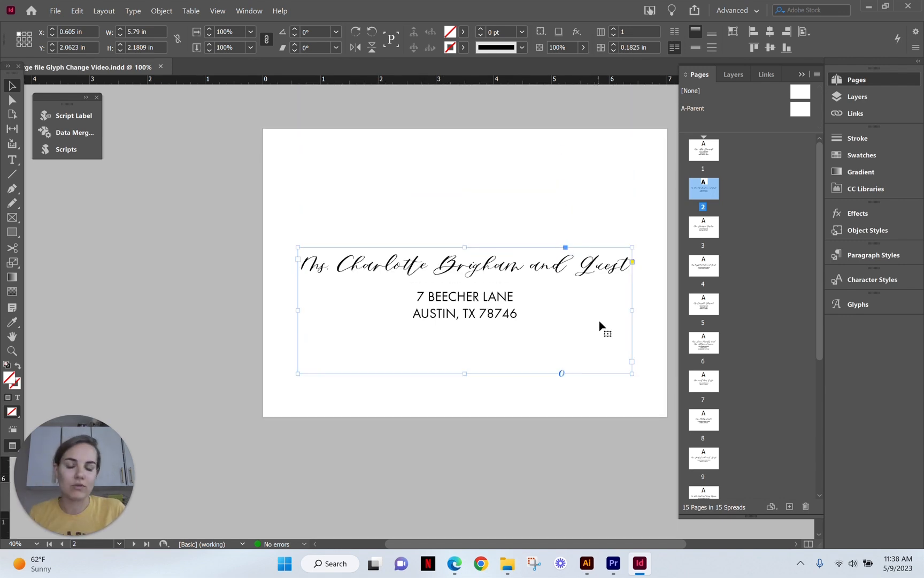
{"action": "left_click", "coordinate": [597, 220]}
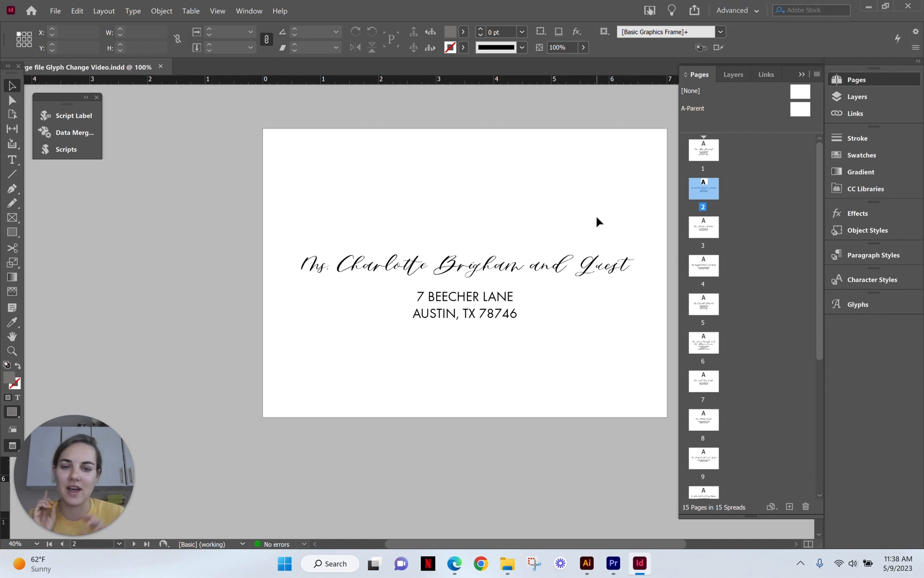
{"action": "scroll", "coordinate": [597, 216], "scroll_direction": "up", "scroll_amount": 4}
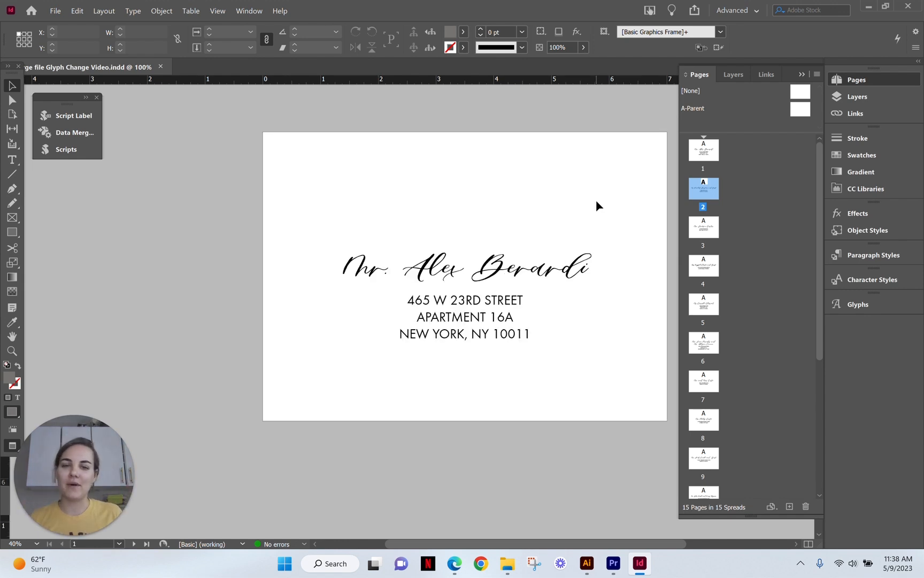
{"action": "scroll", "coordinate": [648, 219], "scroll_direction": "down", "scroll_amount": 4}
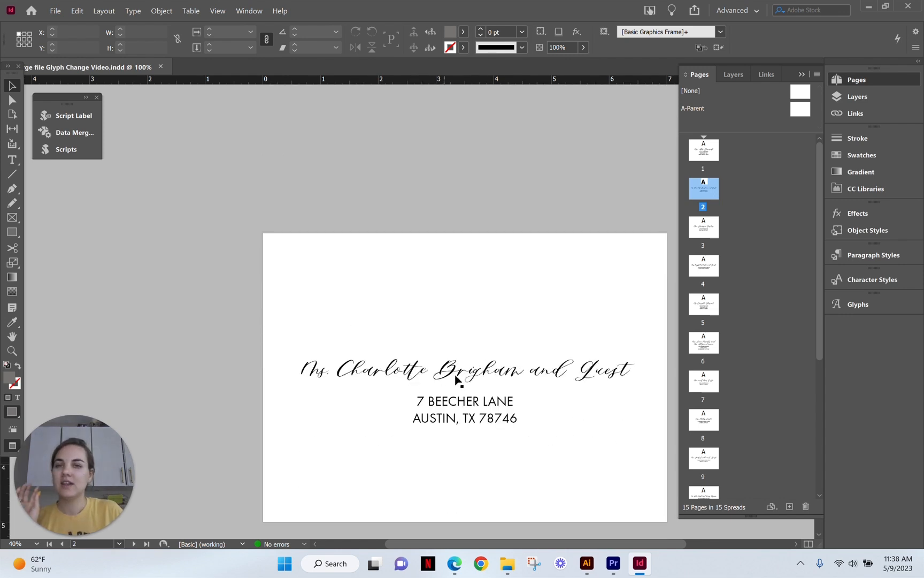
{"action": "scroll", "coordinate": [528, 381], "scroll_direction": "up", "scroll_amount": 4}
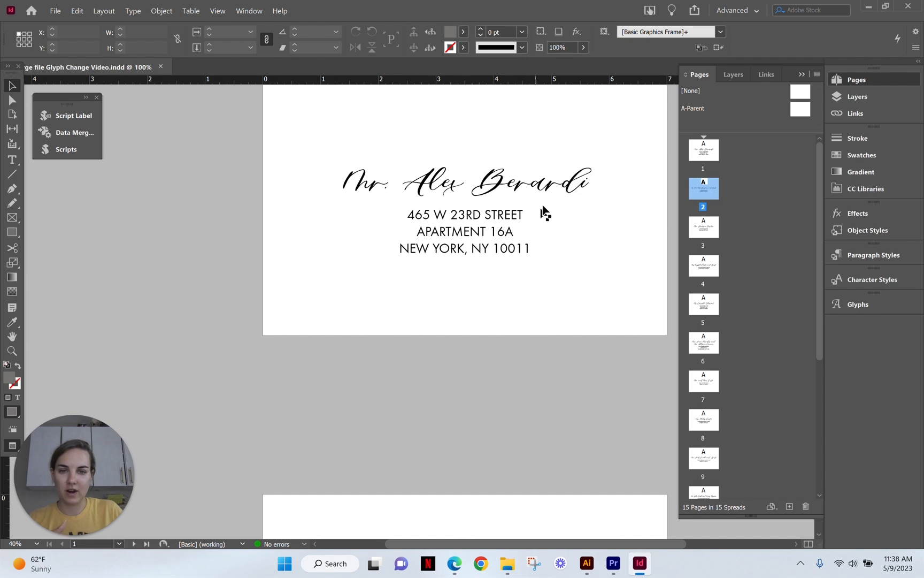
{"action": "scroll", "coordinate": [578, 182], "scroll_direction": "down", "scroll_amount": 4}
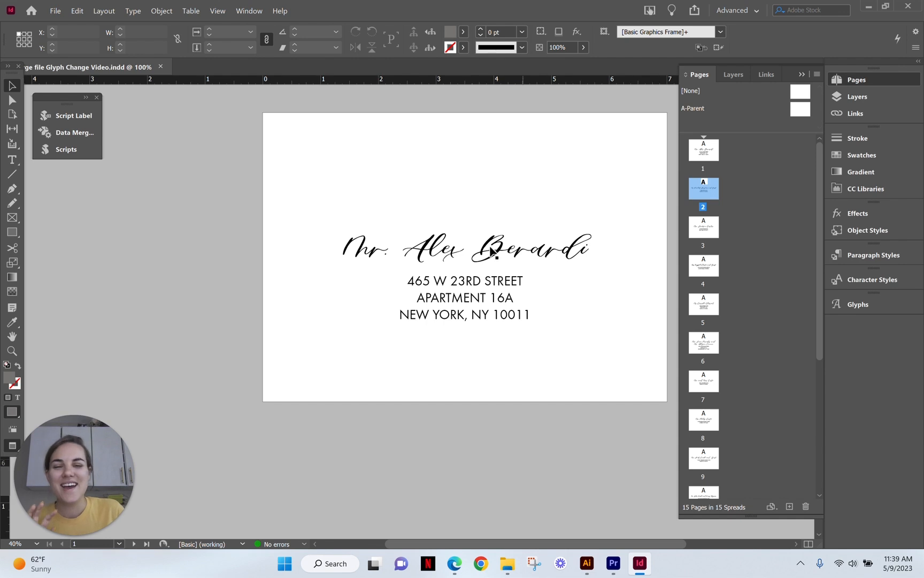
Step: Select the capital M of "Mr." on page 1 to view its alternate glyphs
{"action": "left_click", "coordinate": [380, 257]}
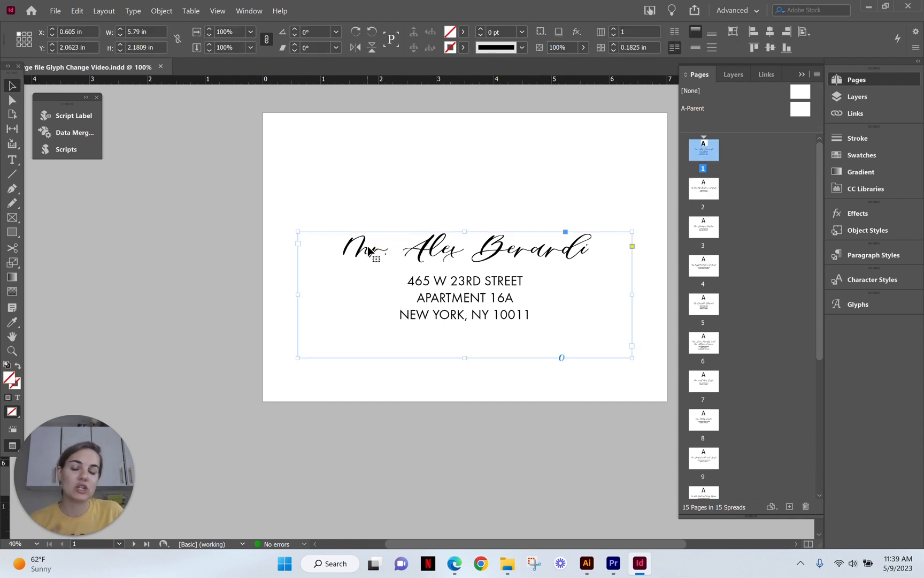
{"action": "double_click", "coordinate": [368, 250]}
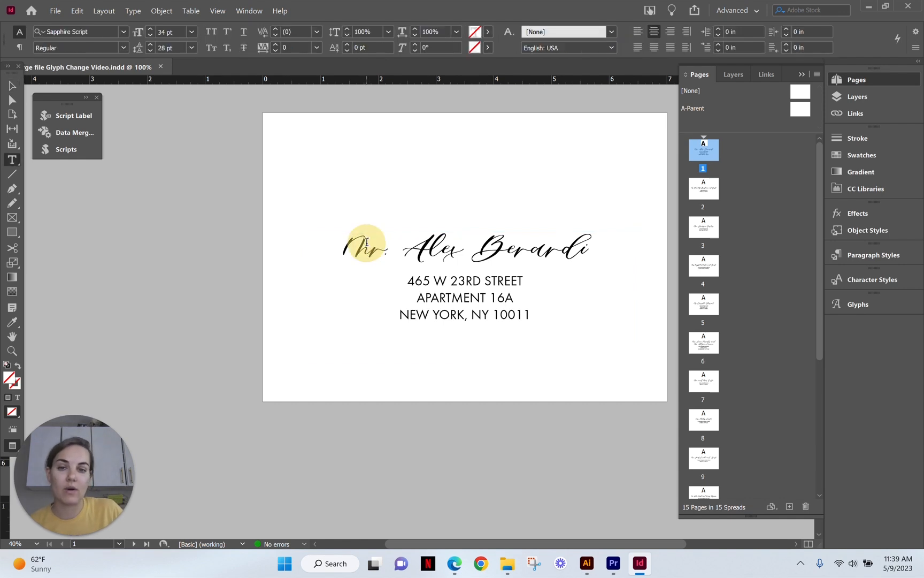
{"action": "left_click_drag", "start_coordinate": [369, 245], "coordinate": [354, 244]}
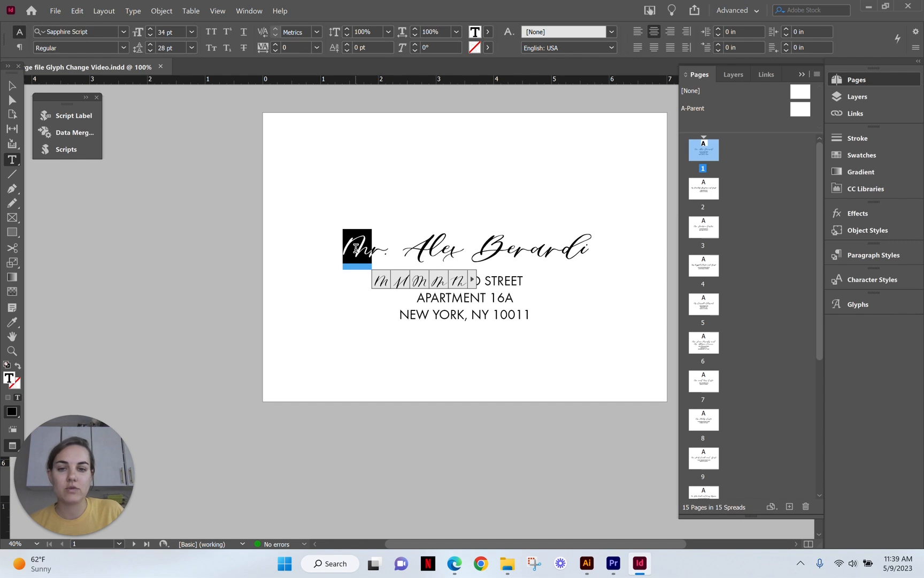
{"action": "left_click", "coordinate": [438, 284]}
{"action": "left_click", "coordinate": [398, 256]}
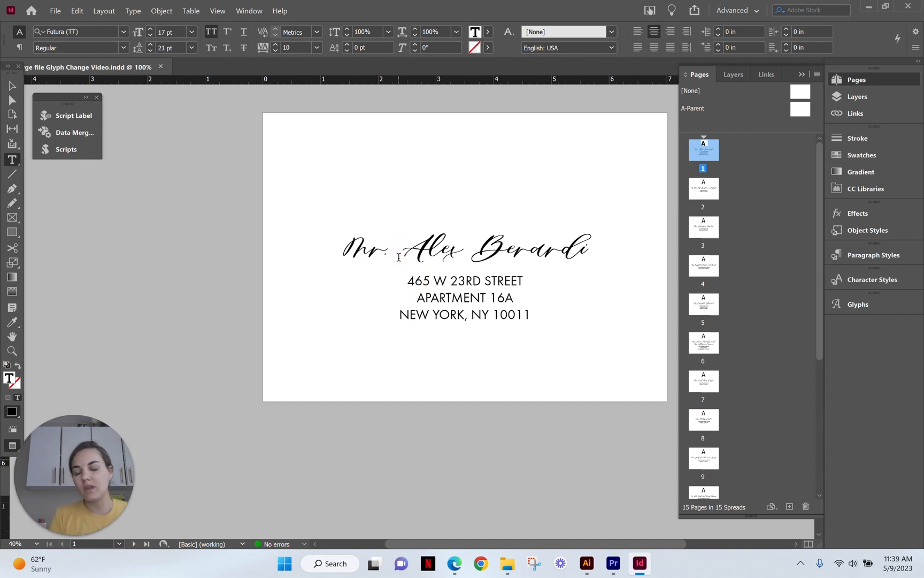
Step: Check the capital M on the following envelopes and review the alternates for the M in "Mr." on page 1 again
{"action": "scroll", "coordinate": [409, 269], "scroll_direction": "down", "scroll_amount": 10}
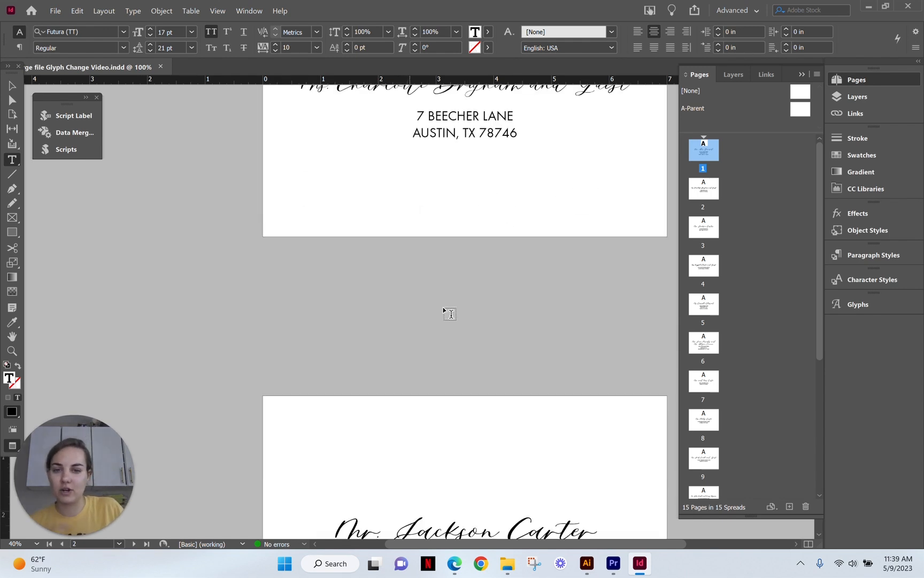
{"action": "scroll", "coordinate": [463, 311], "scroll_direction": "down", "scroll_amount": 6}
{"action": "scroll", "coordinate": [462, 311], "scroll_direction": "up", "scroll_amount": 10}
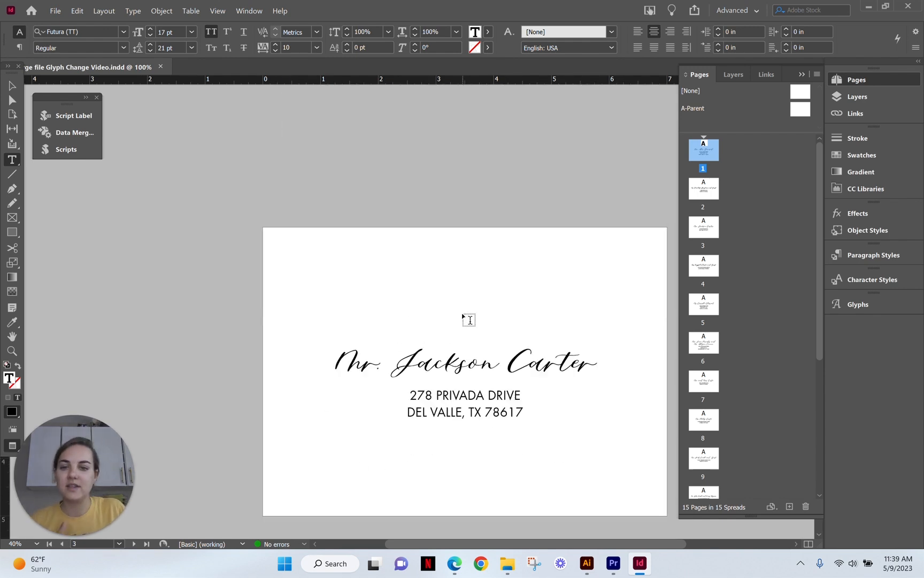
{"action": "scroll", "coordinate": [353, 325], "scroll_direction": "up", "scroll_amount": 6}
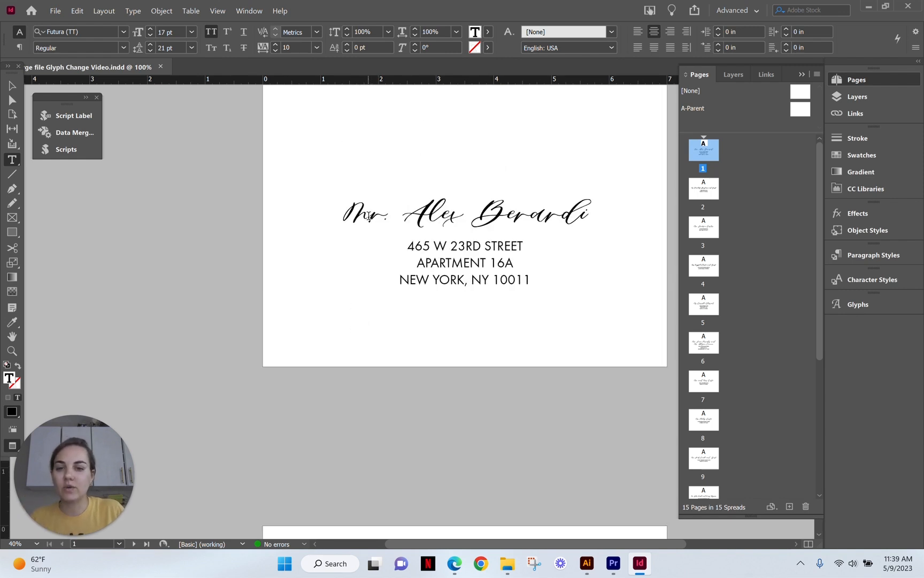
{"action": "left_click_drag", "start_coordinate": [369, 216], "coordinate": [343, 216]}
{"action": "left_click", "coordinate": [396, 214]}
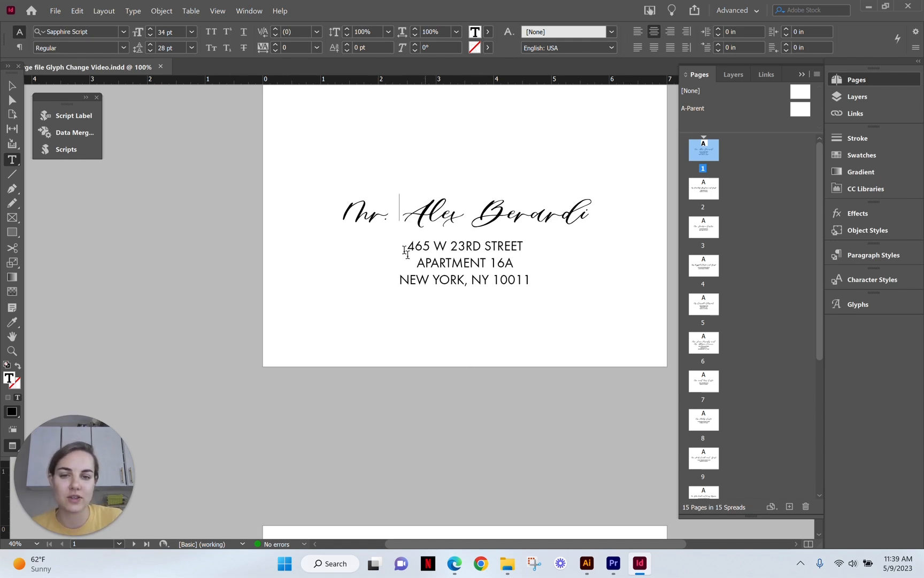
Step: Insert a second M after the first one in "Mr." on page 1 and swap it for the fourth suggested alternate glyph
{"action": "left_click", "coordinate": [370, 212]}
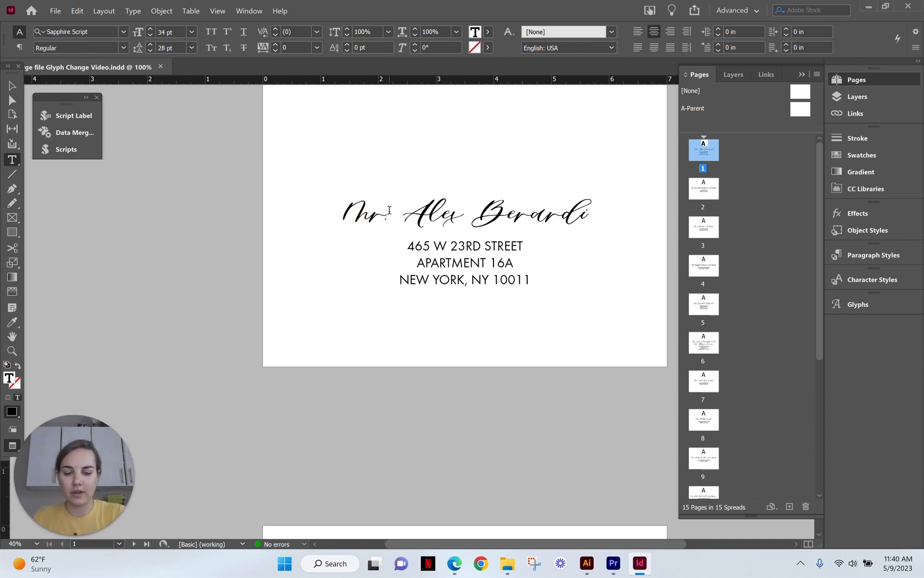
{"action": "type", "text": "M"}
{"action": "key", "text": "shift+Left"}
{"action": "left_click", "coordinate": [452, 245]}
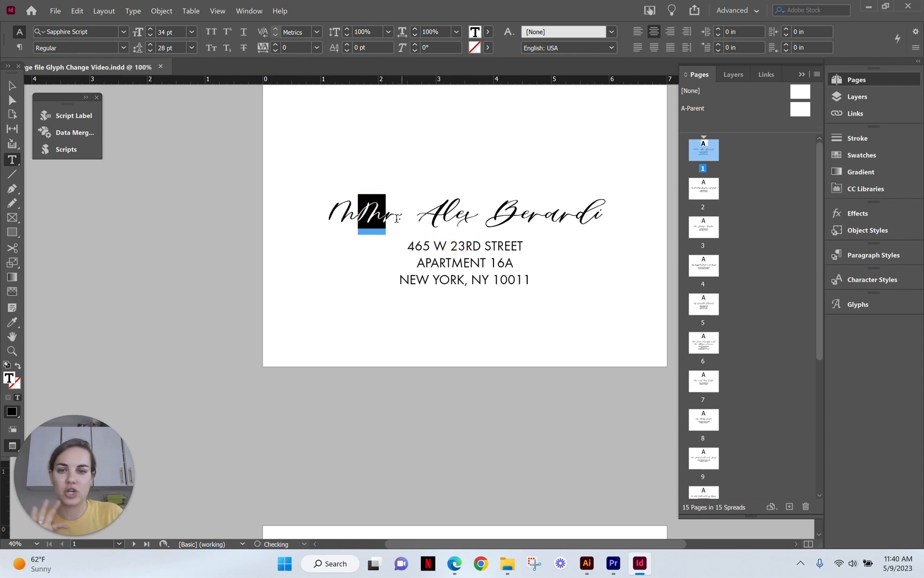
{"action": "left_click", "coordinate": [398, 214]}
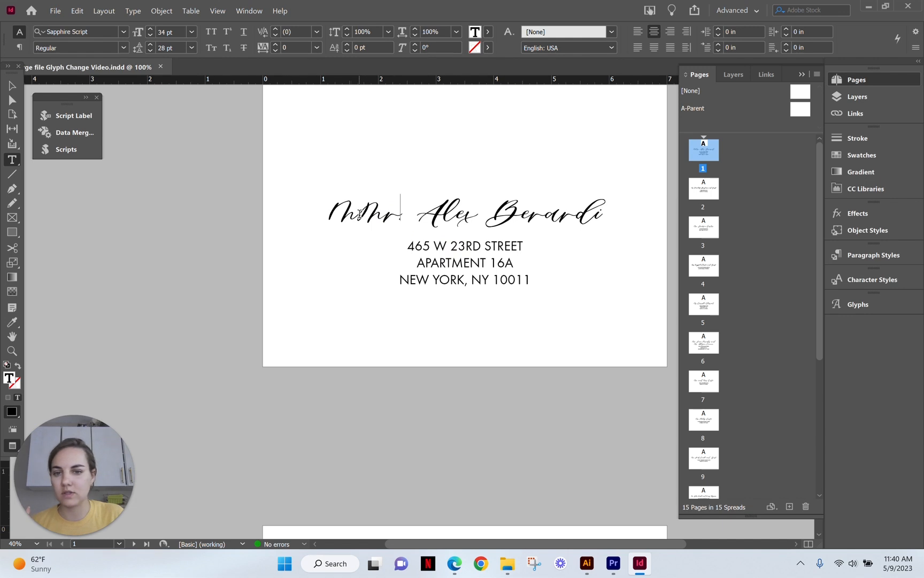
Step: Load the first, standard M of the name line as the glyph to find, and close Find/Change
{"action": "left_click_drag", "start_coordinate": [358, 213], "coordinate": [328, 217]}
{"action": "left_click_drag", "start_coordinate": [386, 214], "coordinate": [342, 214]}
{"action": "left_click", "coordinate": [400, 215]}
{"action": "left_click", "coordinate": [357, 212]}
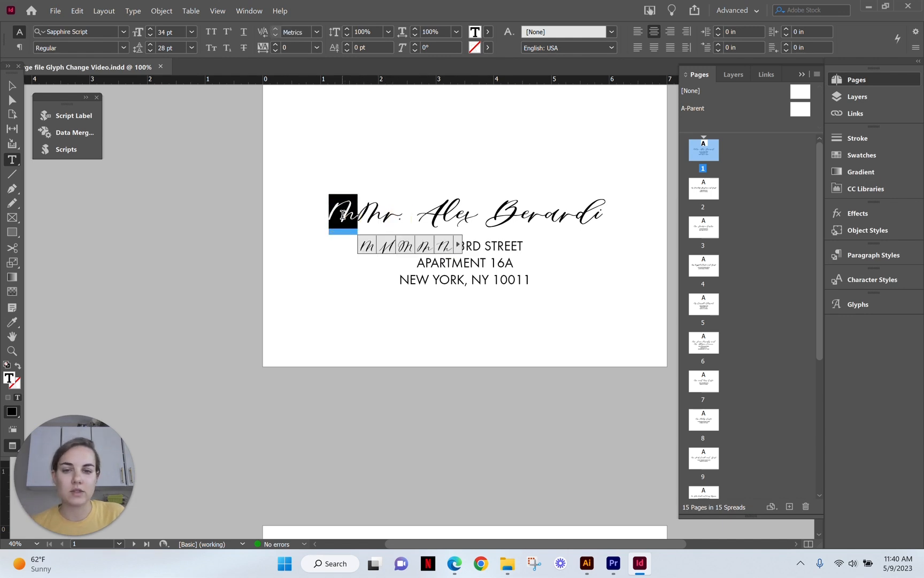
{"action": "right_click", "coordinate": [343, 214]}
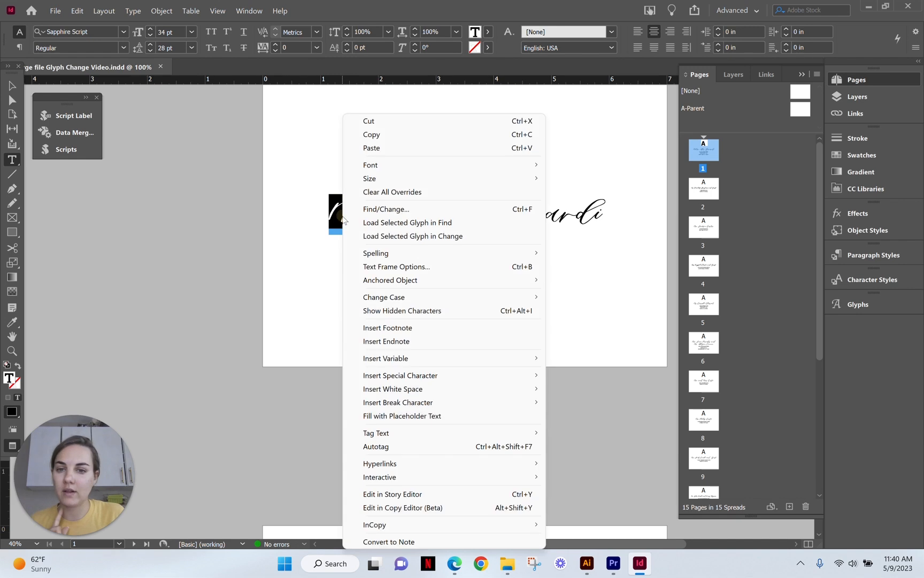
{"action": "left_click", "coordinate": [432, 226]}
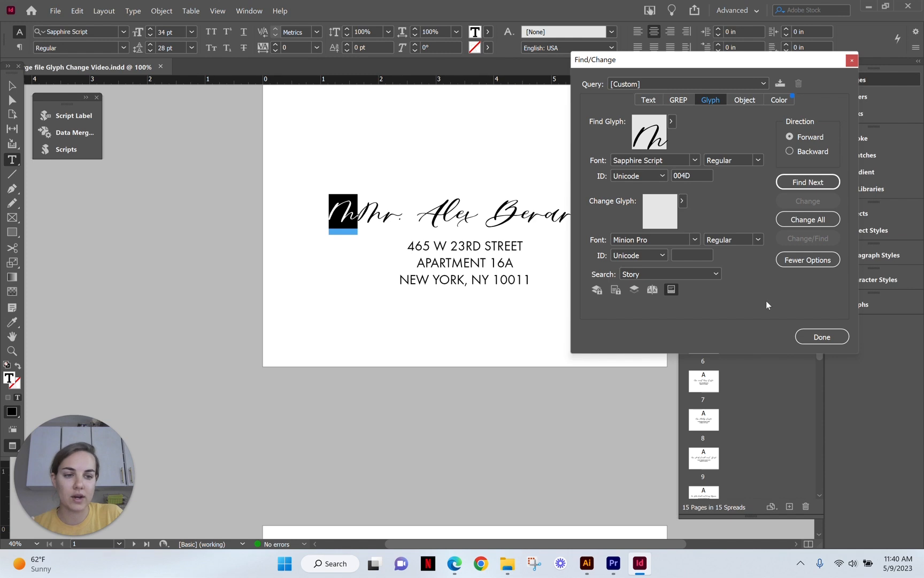
{"action": "left_click", "coordinate": [805, 337]}
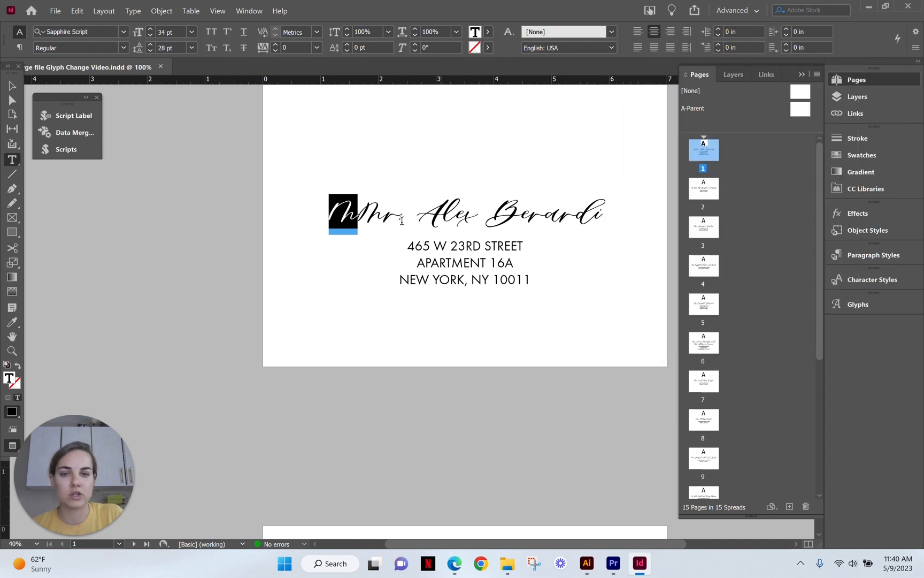
Step: Load the second, alternate M as the replacement glyph and delete that extra M from the name line
{"action": "left_click_drag", "start_coordinate": [384, 212], "coordinate": [368, 214]}
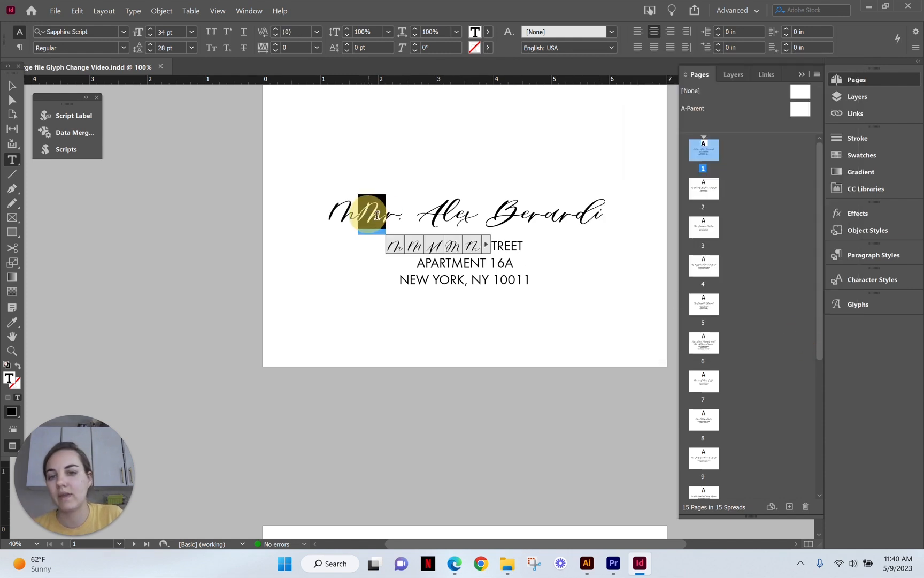
{"action": "right_click", "coordinate": [377, 215]}
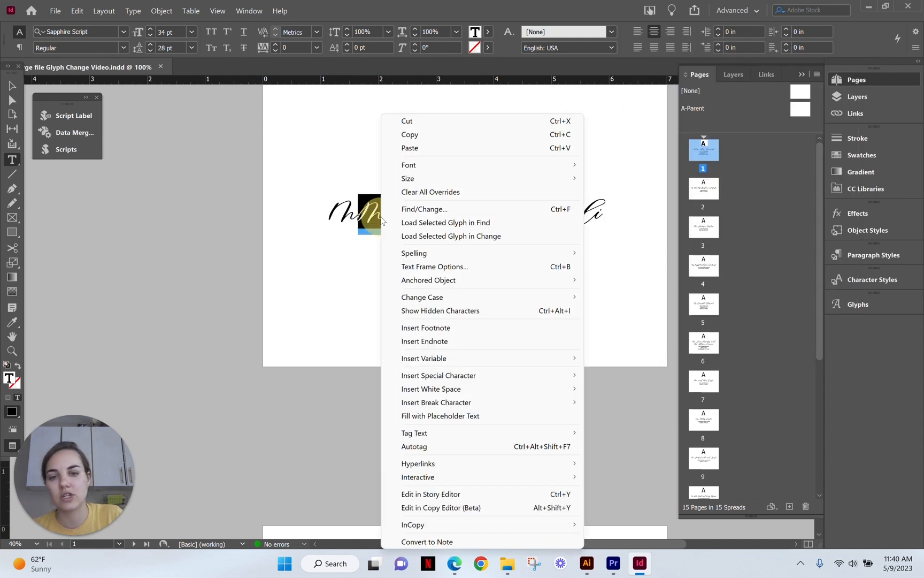
{"action": "left_click", "coordinate": [425, 241]}
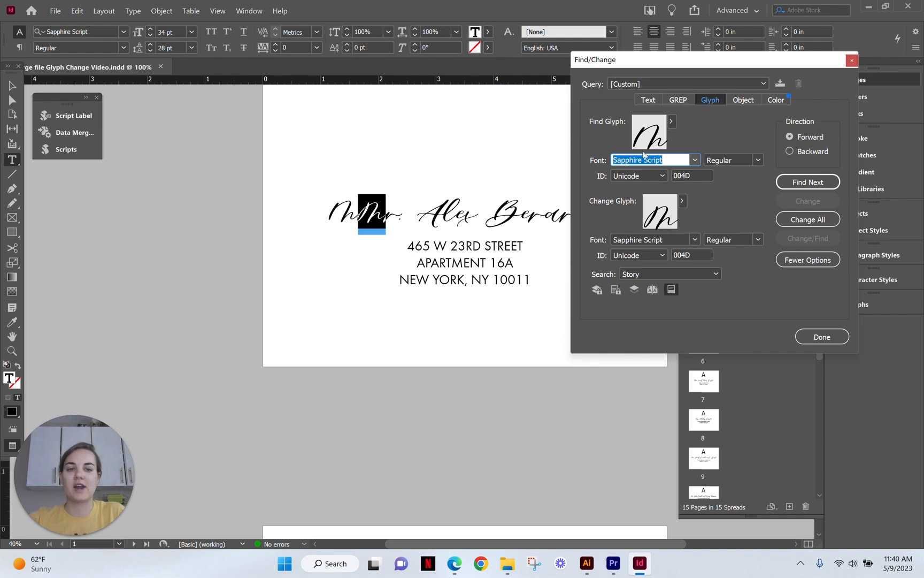
{"action": "left_click", "coordinate": [377, 201]}
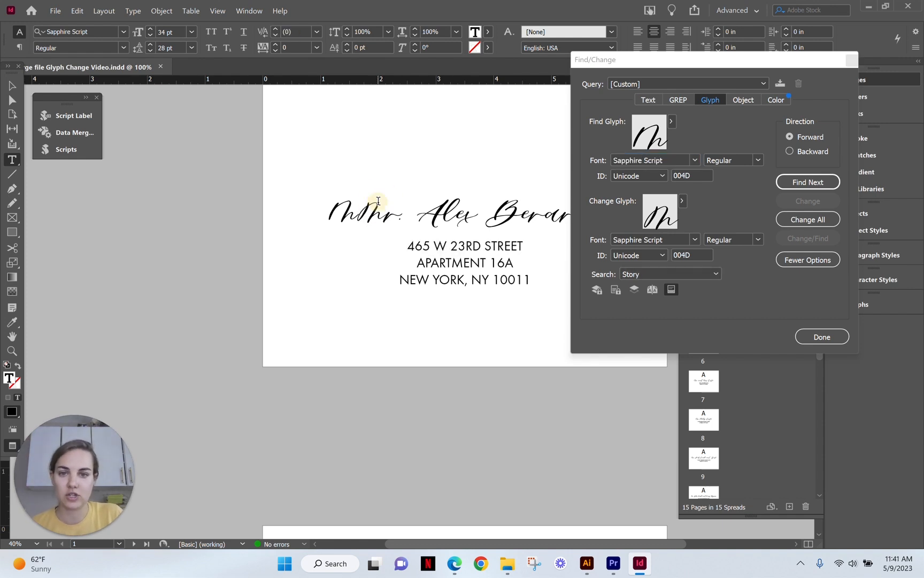
{"action": "key", "text": "BackSpace"}
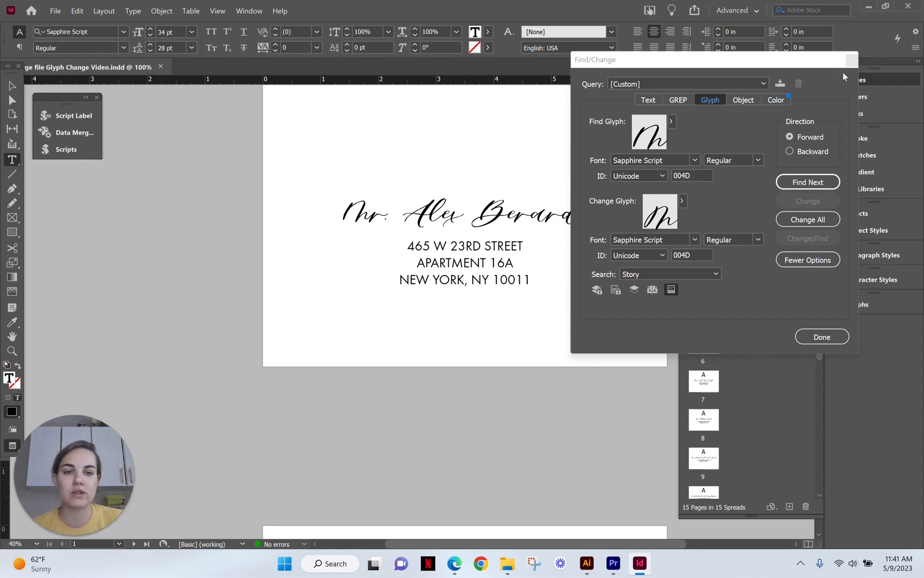
Step: Set the glyph search scope to Document, change all matching M glyphs at once, and close Find/Change
{"action": "left_click", "coordinate": [715, 274]}
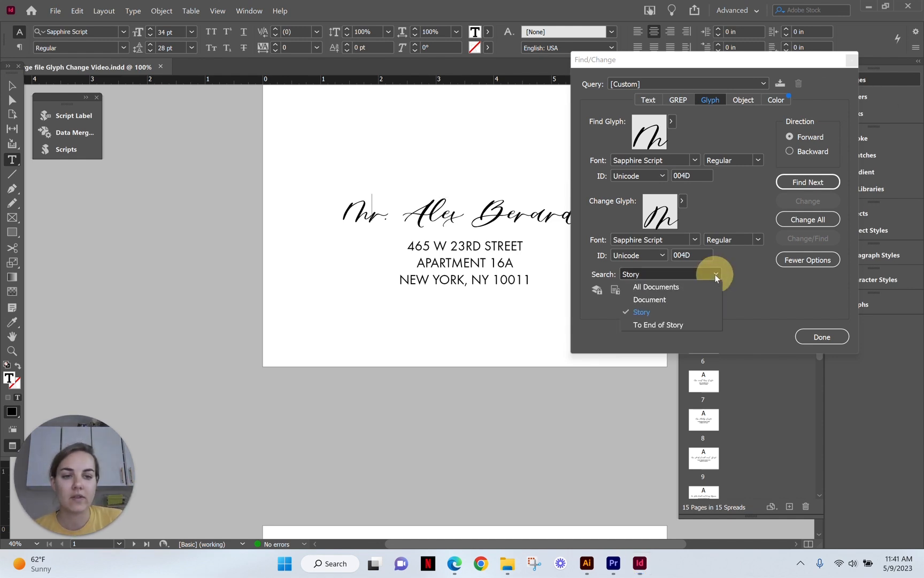
{"action": "left_click", "coordinate": [666, 300]}
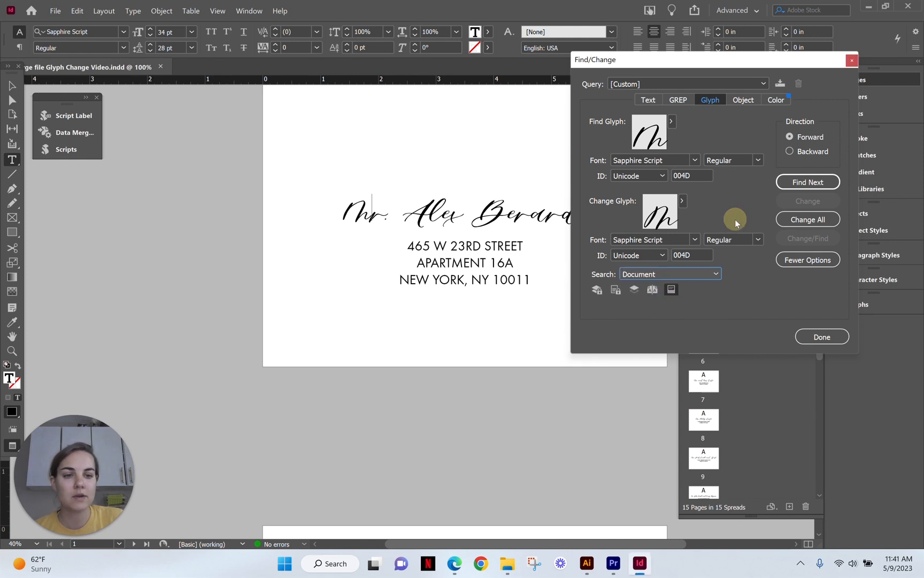
{"action": "left_click", "coordinate": [828, 221]}
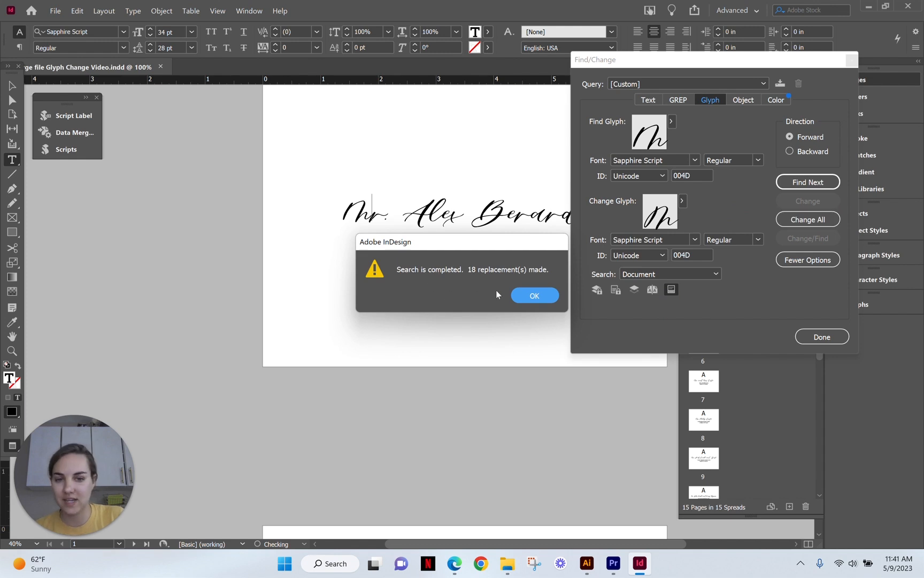
{"action": "left_click", "coordinate": [517, 297]}
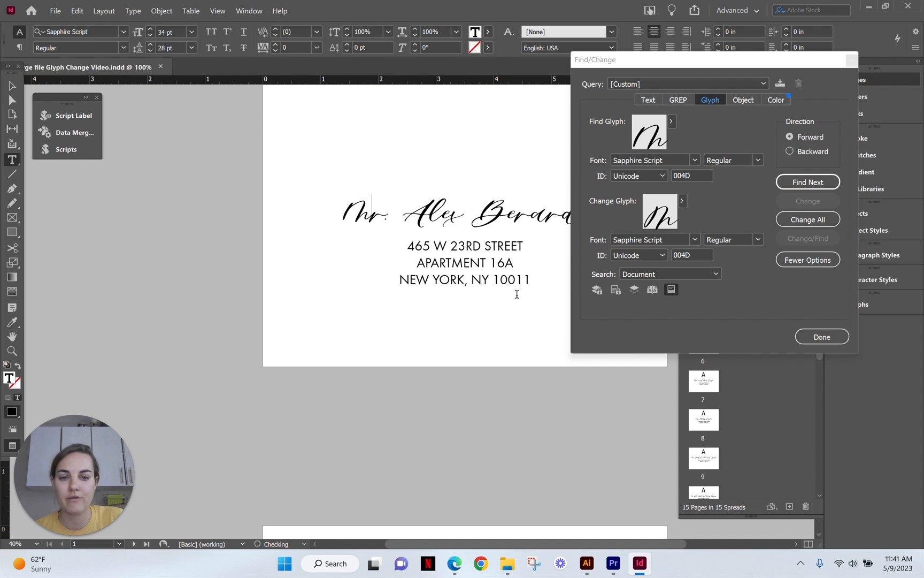
{"action": "left_click", "coordinate": [822, 336]}
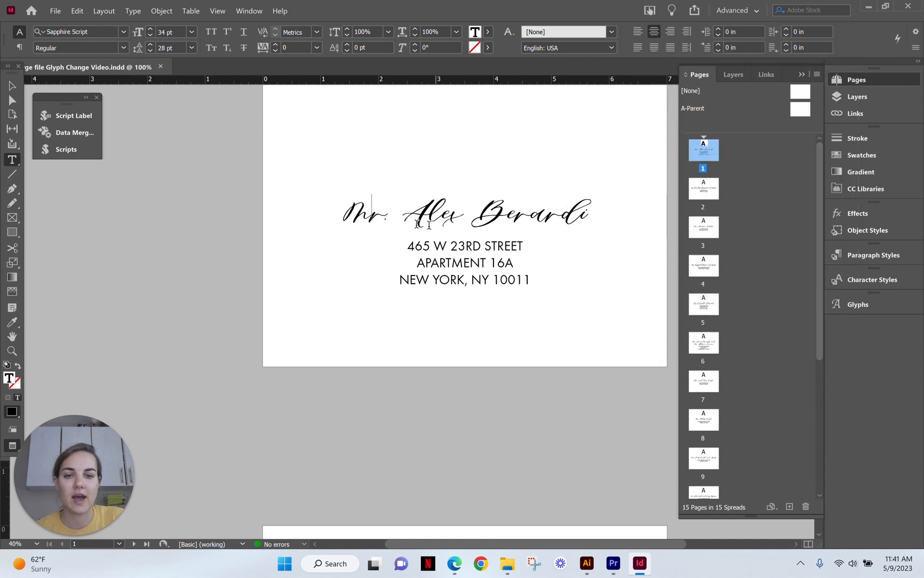
Step: Examine the capital M glyphs in the name lines through page 13, including both lines on page 6, and return to page 1
{"action": "scroll", "coordinate": [404, 209], "scroll_direction": "down", "scroll_amount": 3}
{"action": "scroll", "coordinate": [326, 417], "scroll_direction": "down", "scroll_amount": 5}
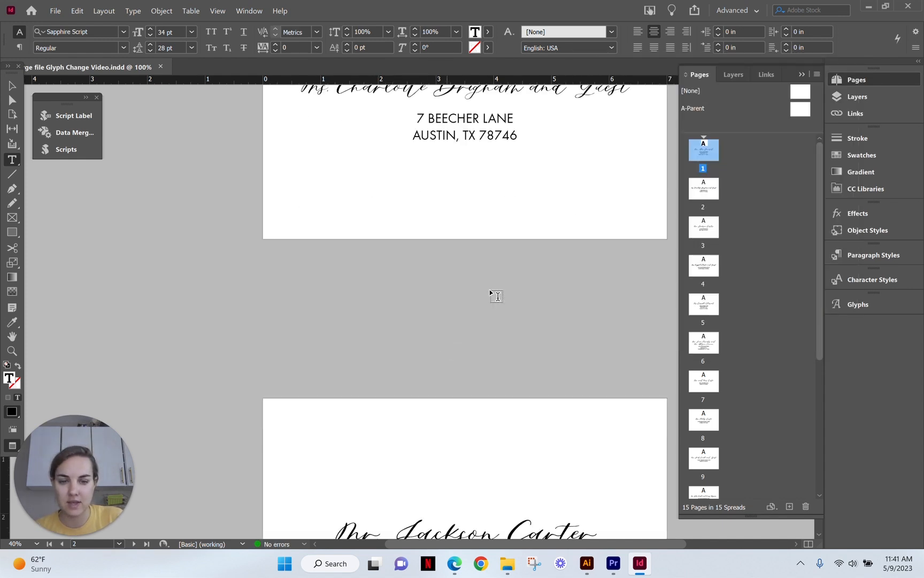
{"action": "scroll", "coordinate": [450, 328], "scroll_direction": "down", "scroll_amount": 3}
{"action": "scroll", "coordinate": [457, 214], "scroll_direction": "down", "scroll_amount": 6}
{"action": "scroll", "coordinate": [486, 270], "scroll_direction": "down", "scroll_amount": 10}
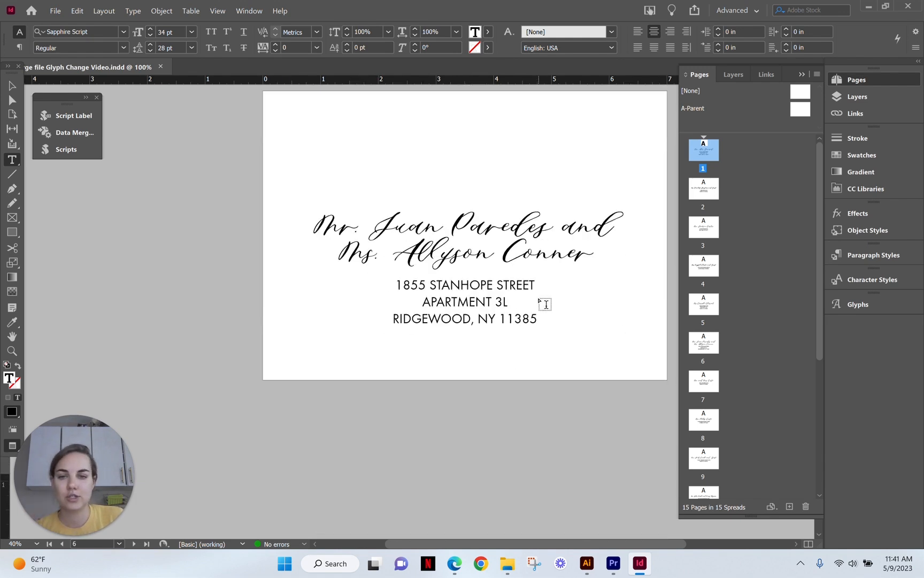
{"action": "left_click_drag", "start_coordinate": [363, 257], "coordinate": [323, 223]}
{"action": "left_click", "coordinate": [344, 222]}
{"action": "left_click", "coordinate": [575, 237]}
{"action": "scroll", "coordinate": [584, 271], "scroll_direction": "down", "scroll_amount": 6}
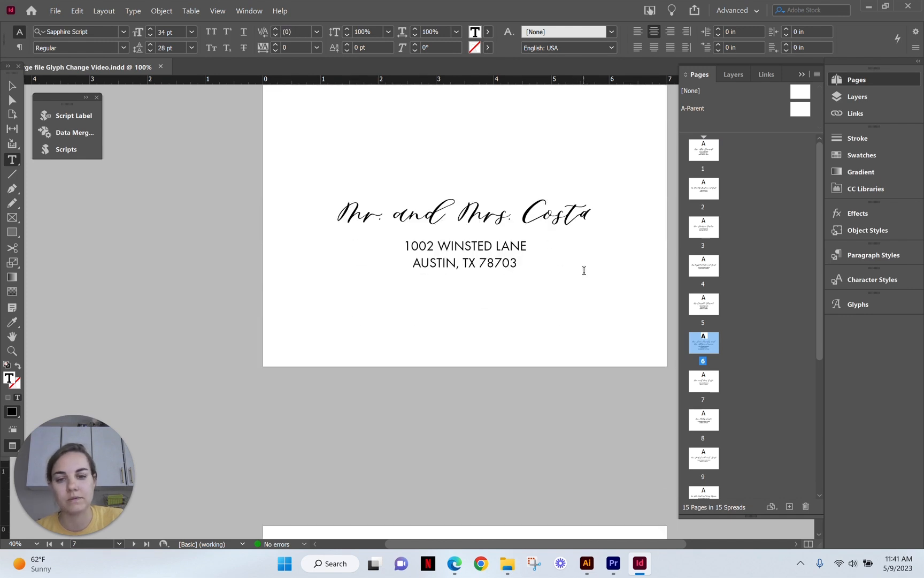
{"action": "scroll", "coordinate": [584, 270], "scroll_direction": "down", "scroll_amount": 6}
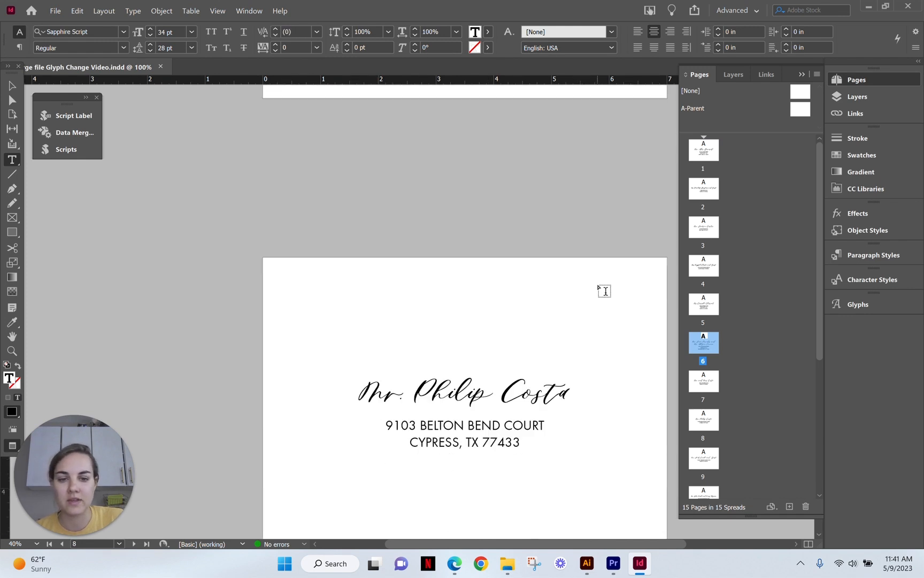
{"action": "scroll", "coordinate": [605, 290], "scroll_direction": "down", "scroll_amount": 6}
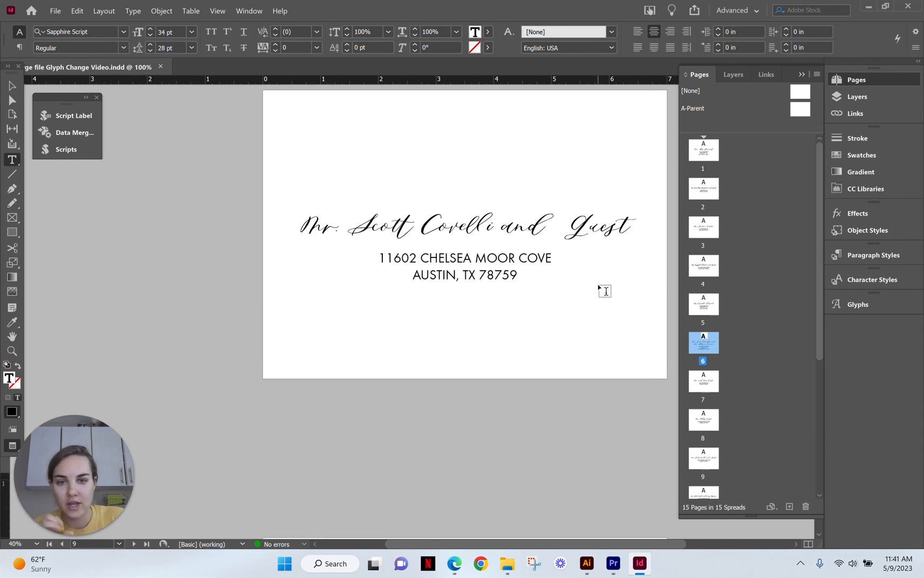
{"action": "scroll", "coordinate": [498, 272], "scroll_direction": "down", "scroll_amount": 6}
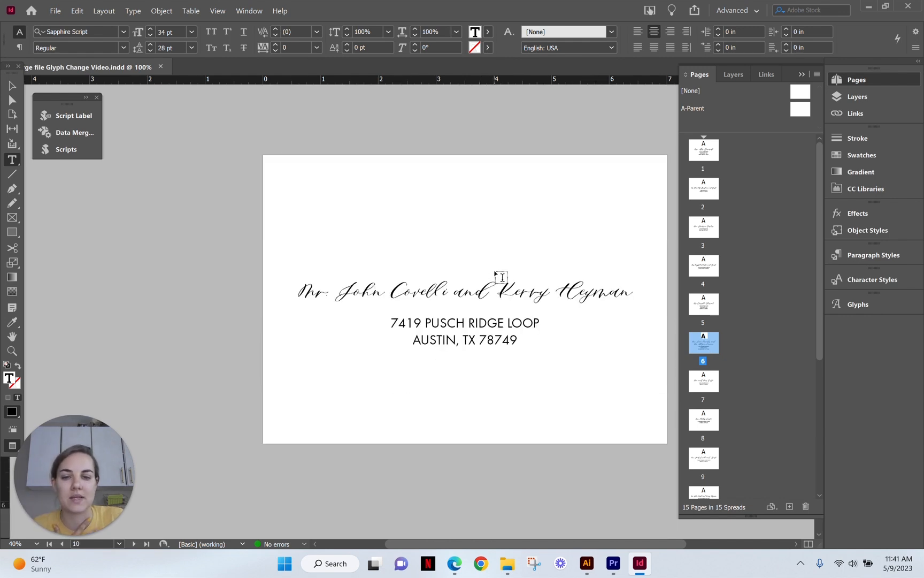
{"action": "scroll", "coordinate": [500, 276], "scroll_direction": "down", "scroll_amount": 6}
{"action": "scroll", "coordinate": [502, 280], "scroll_direction": "down", "scroll_amount": 10}
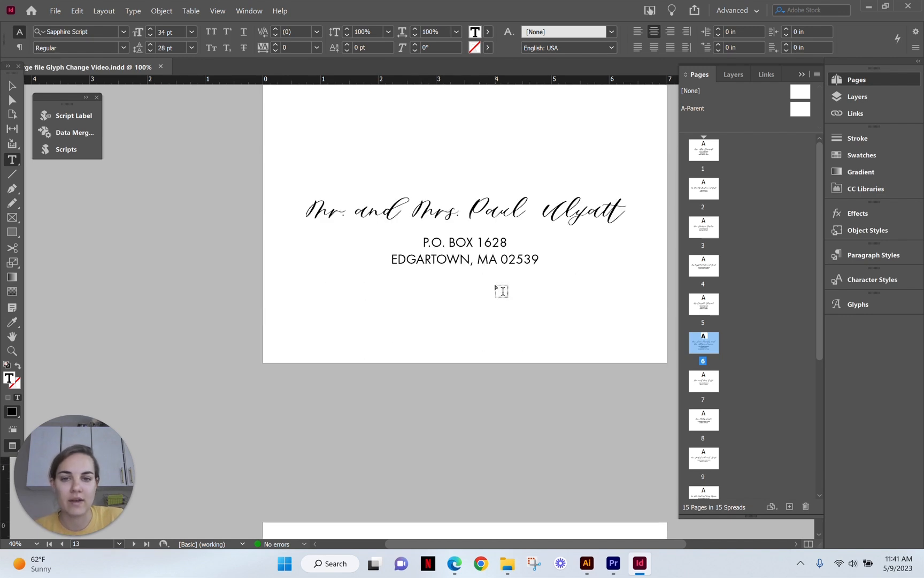
{"action": "double_click", "coordinate": [710, 156]}
{"action": "scroll", "coordinate": [477, 353], "scroll_direction": "up", "scroll_amount": 2}
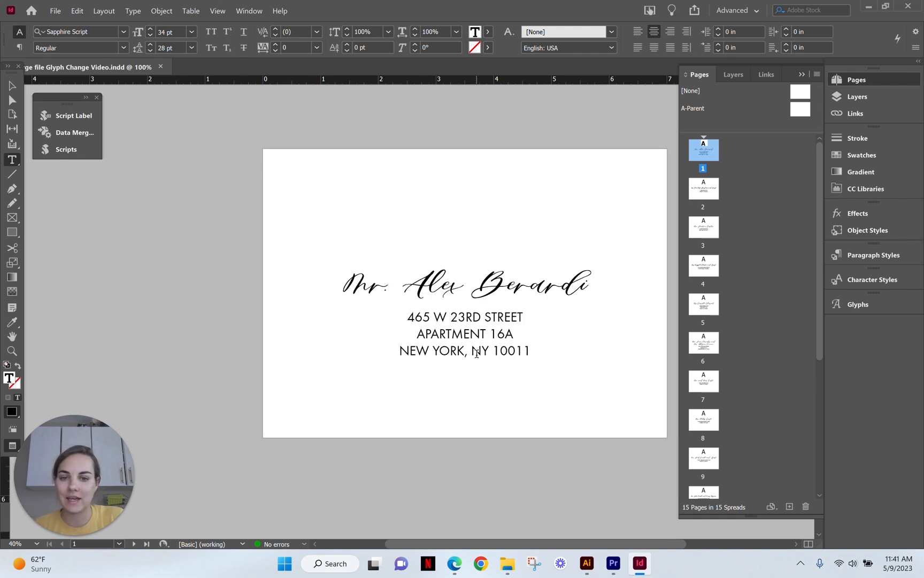
Step: Try the second suggested alternate glyph for the capital A in the first name on page 1, and undo the swap
{"action": "left_click", "coordinate": [371, 278]}
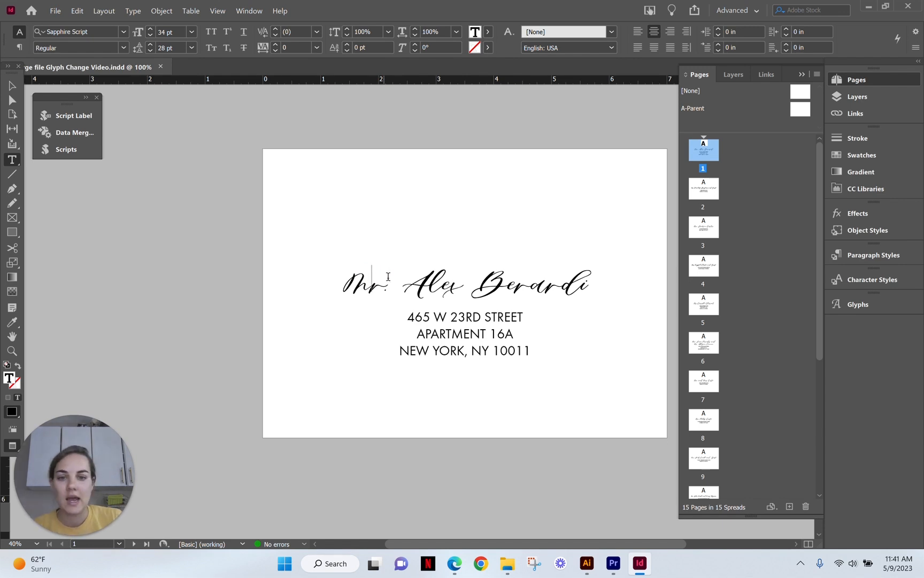
{"action": "left_click_drag", "start_coordinate": [425, 293], "coordinate": [404, 289]}
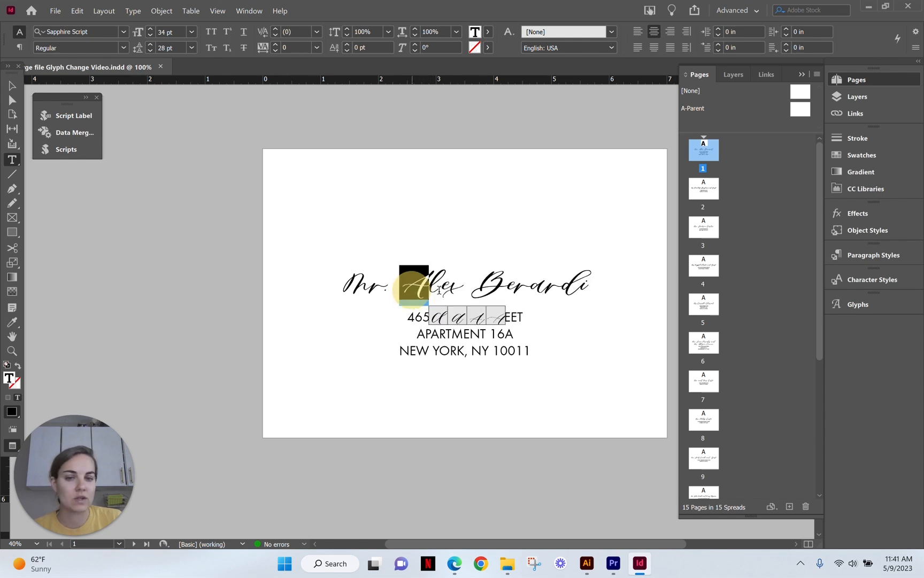
{"action": "left_click", "coordinate": [458, 319]}
{"action": "left_click", "coordinate": [485, 280]}
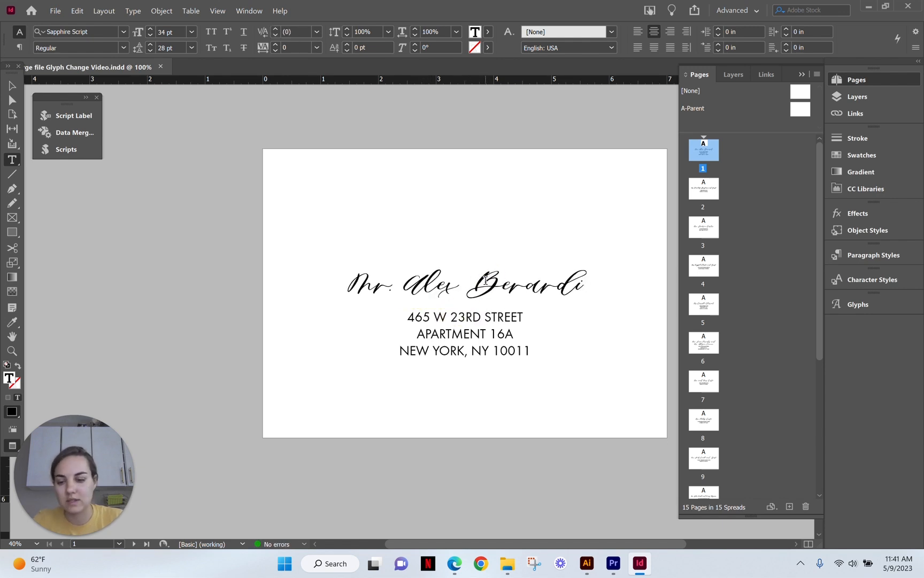
{"action": "key", "text": "ctrl+z"}
{"action": "left_click", "coordinate": [494, 283]}
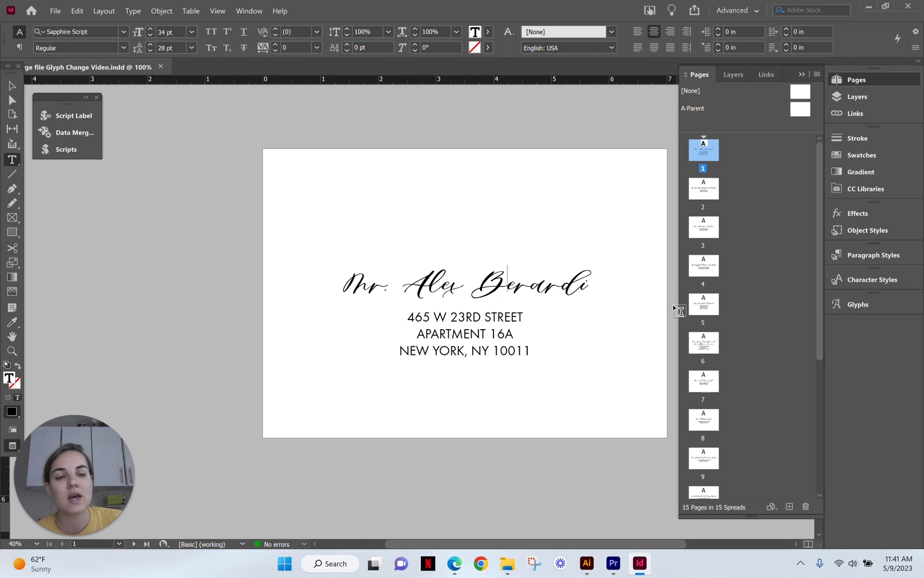
Step: Compare the name lines of the envelopes on pages 1 and 2 at a larger zoom
{"action": "double_click", "coordinate": [715, 153]}
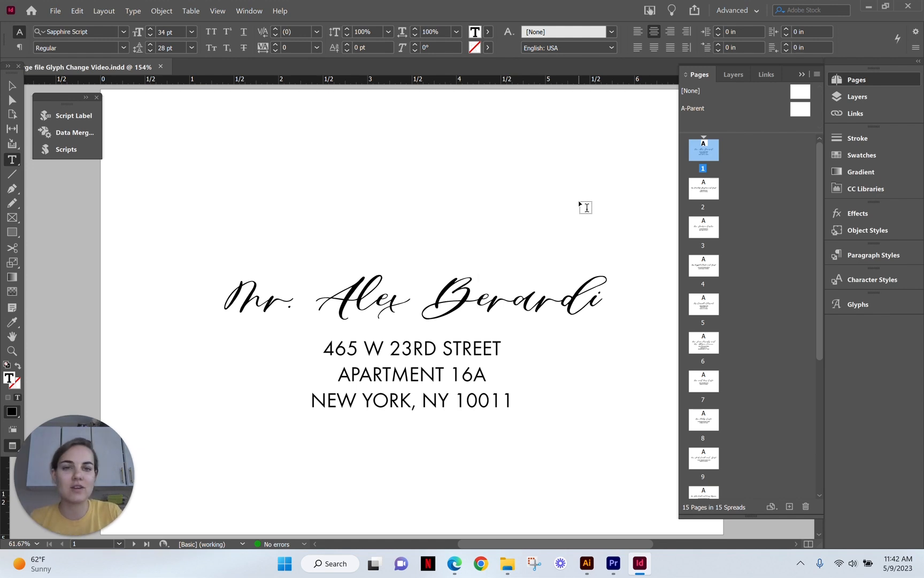
{"action": "key", "text": "ctrl+minus"}
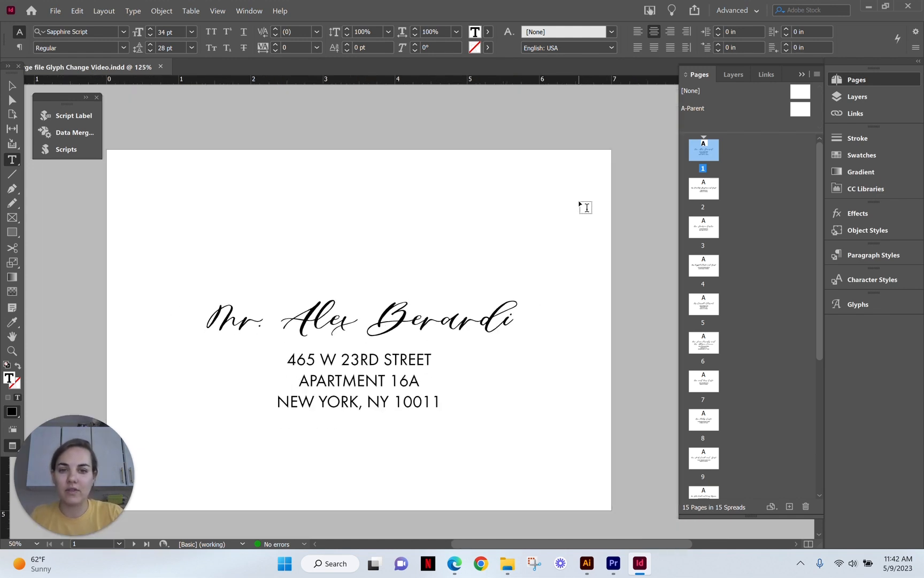
{"action": "scroll", "coordinate": [646, 320], "scroll_direction": "down", "scroll_amount": 10}
{"action": "scroll", "coordinate": [475, 316], "scroll_direction": "down", "scroll_amount": 1}
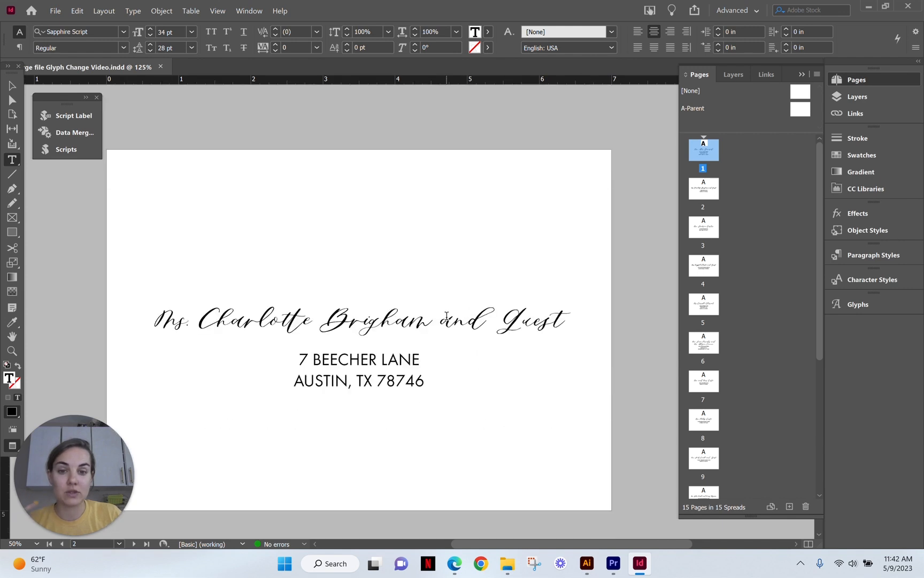
{"action": "triple_click", "coordinate": [443, 316]}
{"action": "left_click", "coordinate": [509, 323]}
{"action": "scroll", "coordinate": [509, 323], "scroll_direction": "up", "scroll_amount": 8}
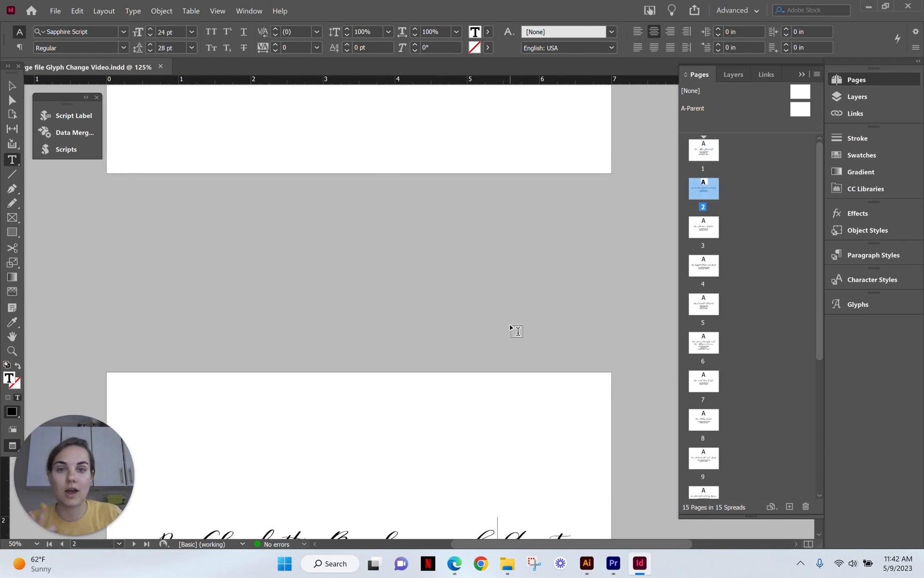